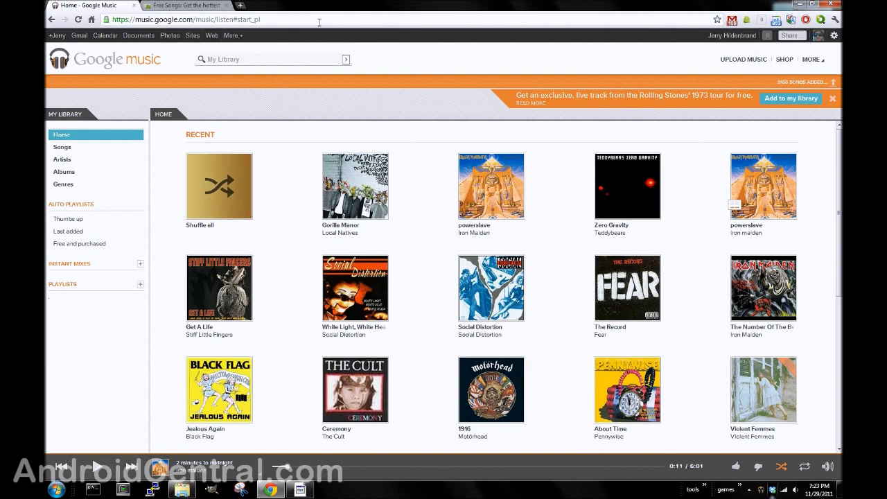
- Close the Free Songs page and look at the Upload Music page offering the Music Manager download, returning to the library home
{"action": "left_click", "coordinate": [227, 5]}
{"action": "left_click_drag", "start_coordinate": [133, 20], "coordinate": [193, 20]}
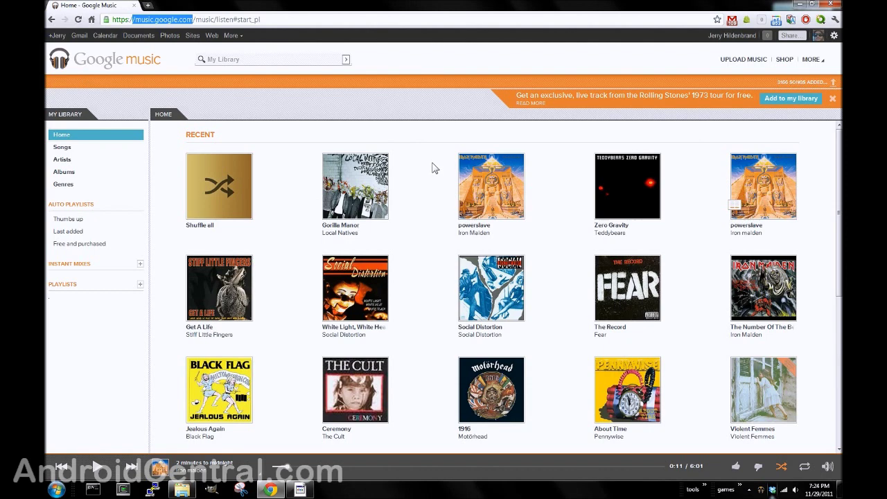
{"action": "left_click", "coordinate": [416, 20]}
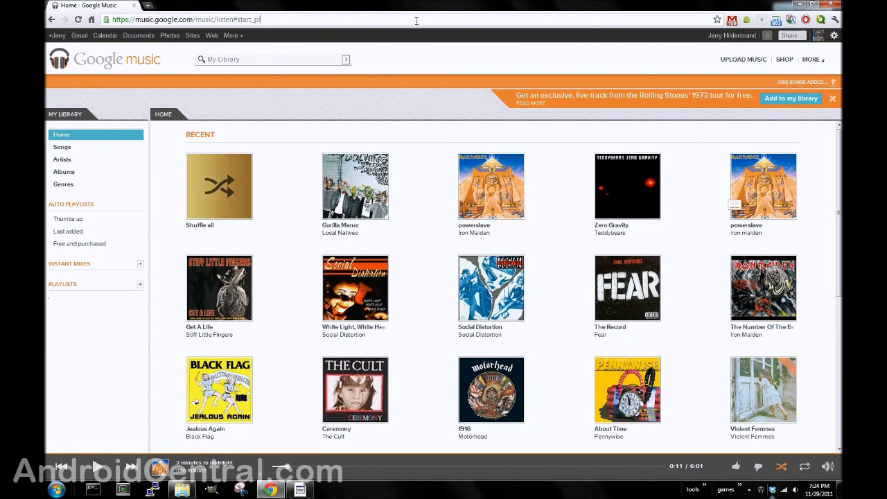
{"action": "left_click", "coordinate": [743, 61]}
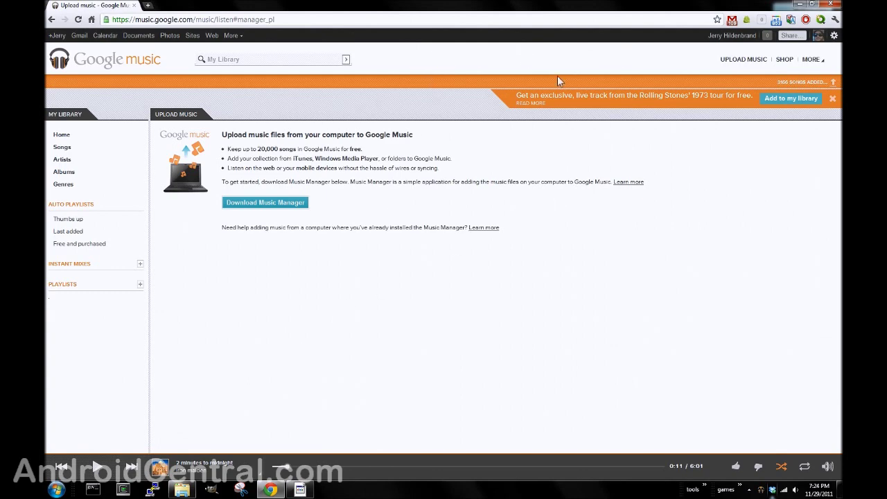
{"action": "left_click", "coordinate": [80, 139]}
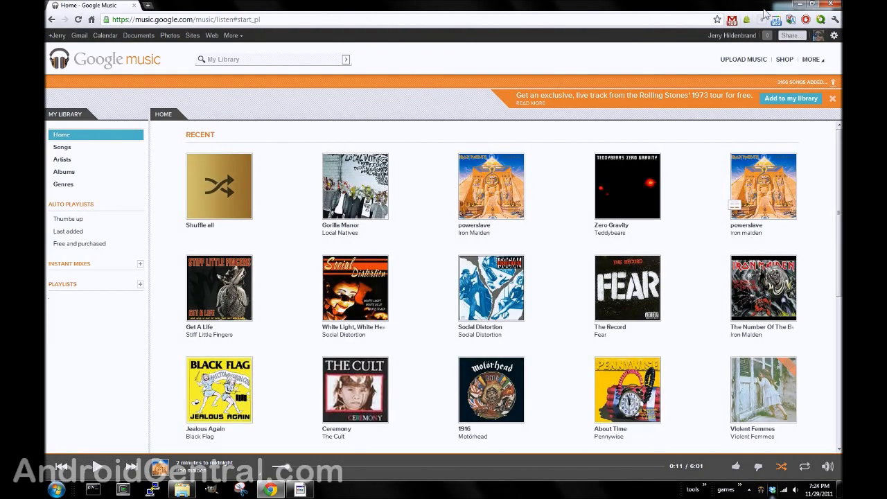
- Minimize the browser, open the Music Manager options, and view the version information before returning to the upload settings
{"action": "left_click", "coordinate": [799, 5]}
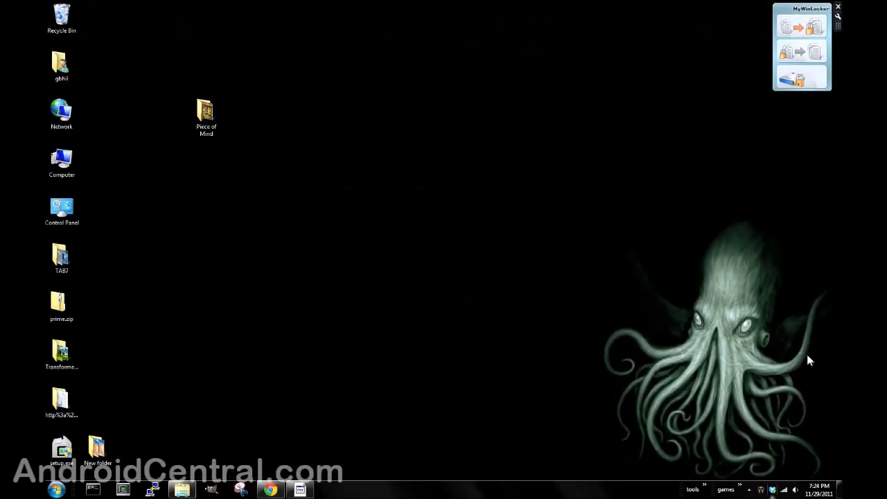
{"action": "right_click", "coordinate": [762, 491]}
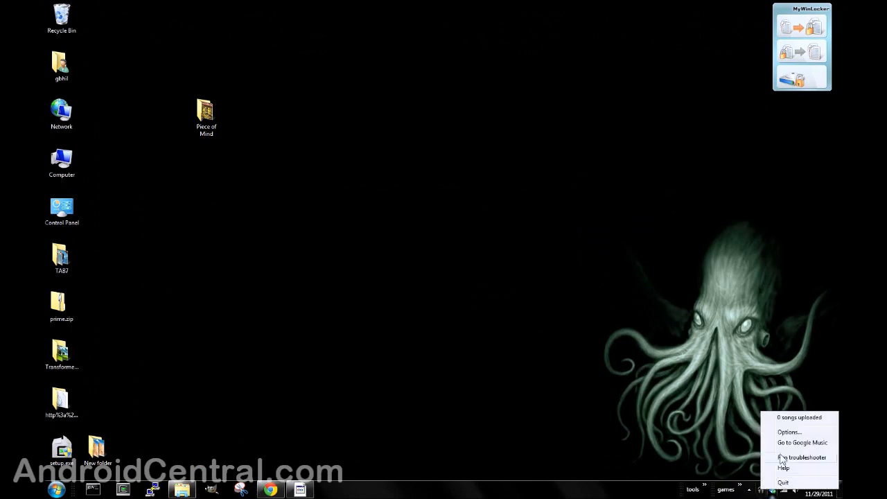
{"action": "left_click", "coordinate": [790, 434]}
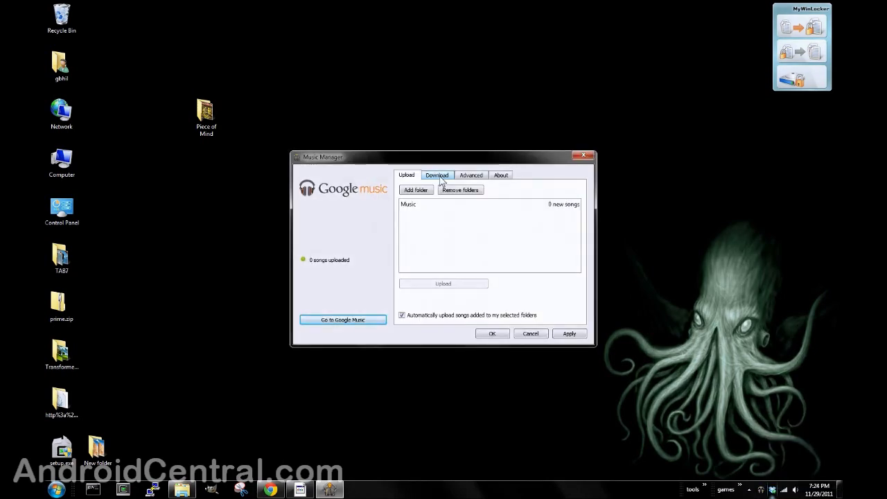
{"action": "left_click", "coordinate": [503, 177]}
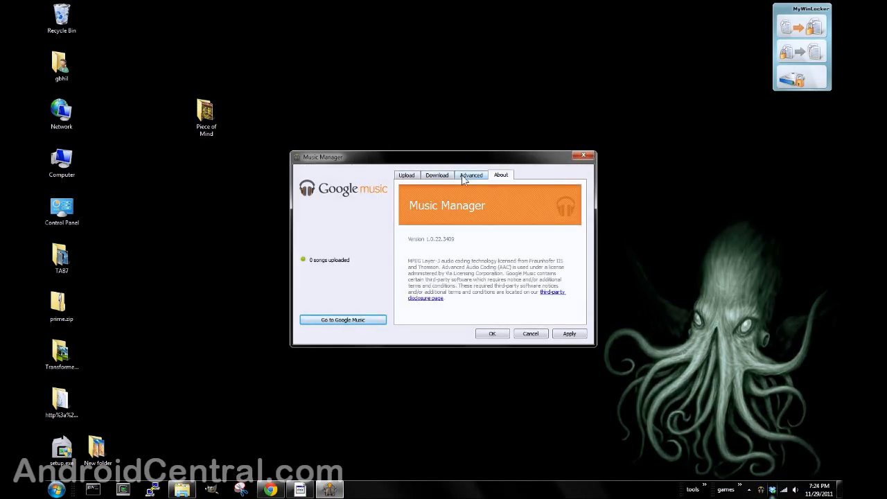
{"action": "left_click", "coordinate": [409, 179]}
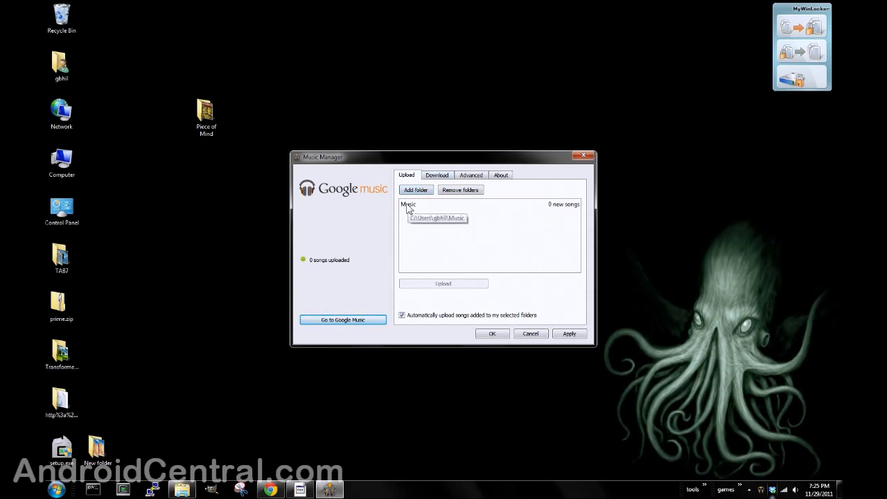
- Add the My Music folder as an upload source in Music Manager, apply the settings and close the window
{"action": "left_click", "coordinate": [416, 190]}
{"action": "mouse_move", "coordinate": [507, 251]}
{"action": "left_mouse_down"}
{"action": "mouse_move", "coordinate": [507, 231]}
{"action": "mouse_move", "coordinate": [510, 267]}
{"action": "left_mouse_up"}
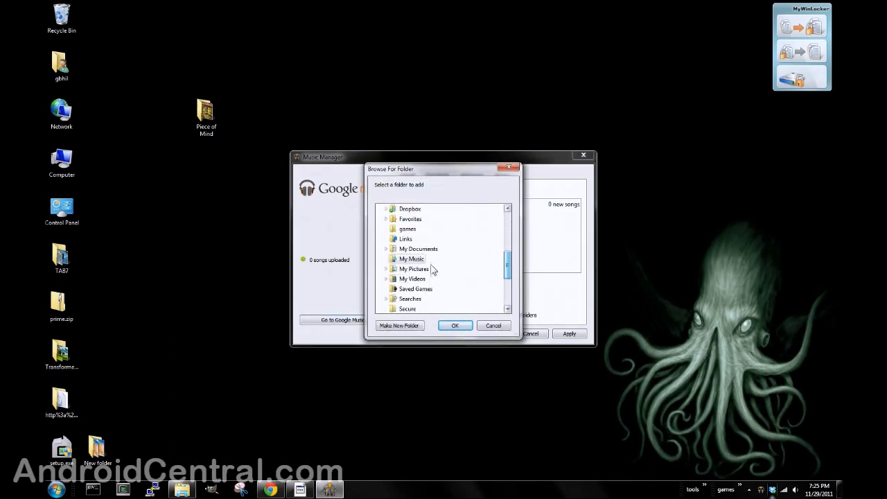
{"action": "left_click", "coordinate": [416, 259]}
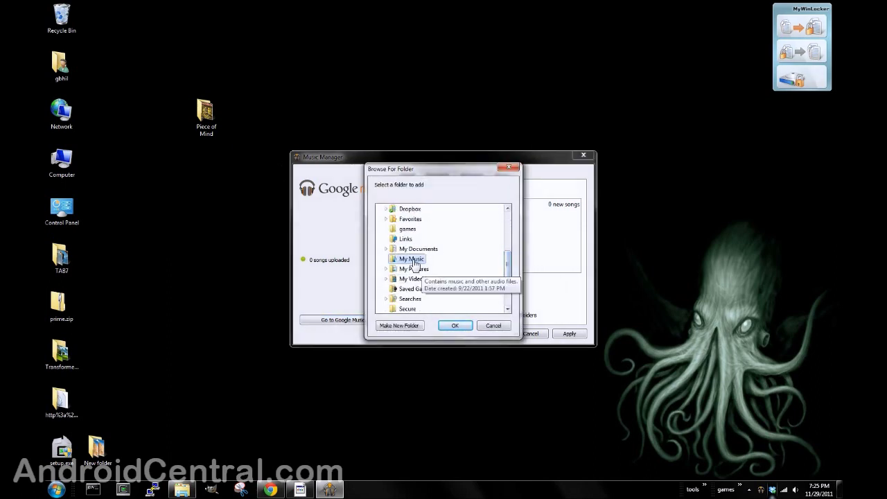
{"action": "left_click", "coordinate": [456, 326]}
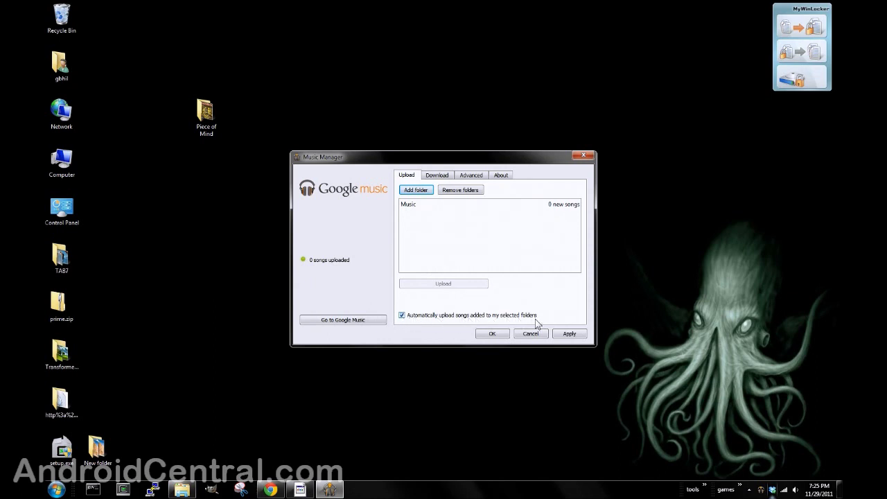
{"action": "left_click", "coordinate": [570, 335]}
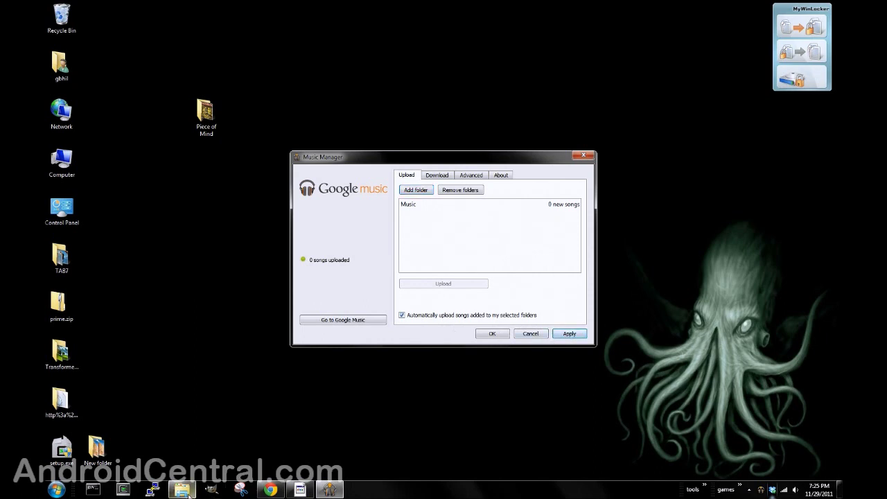
{"action": "left_click", "coordinate": [585, 154]}
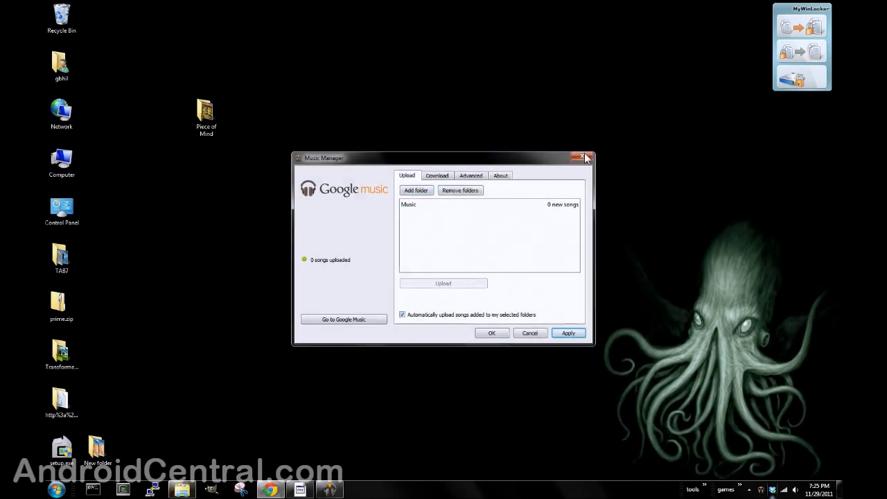
- Open the My Music folder and the desktop's Piece of Mind folder, and arrange their windows side by side
{"action": "left_click", "coordinate": [182, 489]}
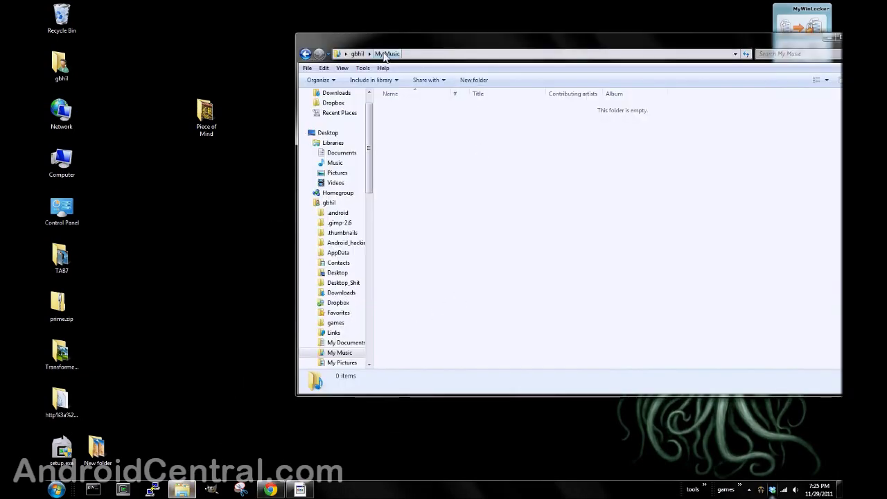
{"action": "double_click", "coordinate": [205, 116]}
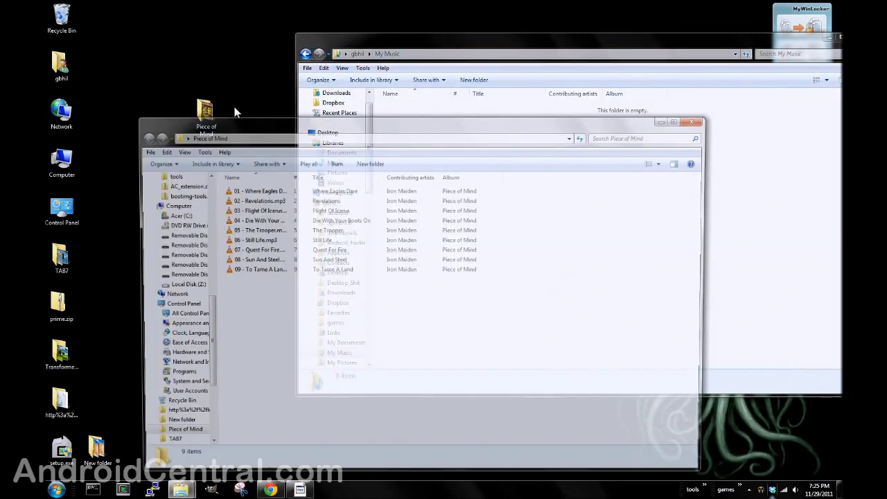
{"action": "left_click_drag", "start_coordinate": [384, 124], "coordinate": [229, 7]}
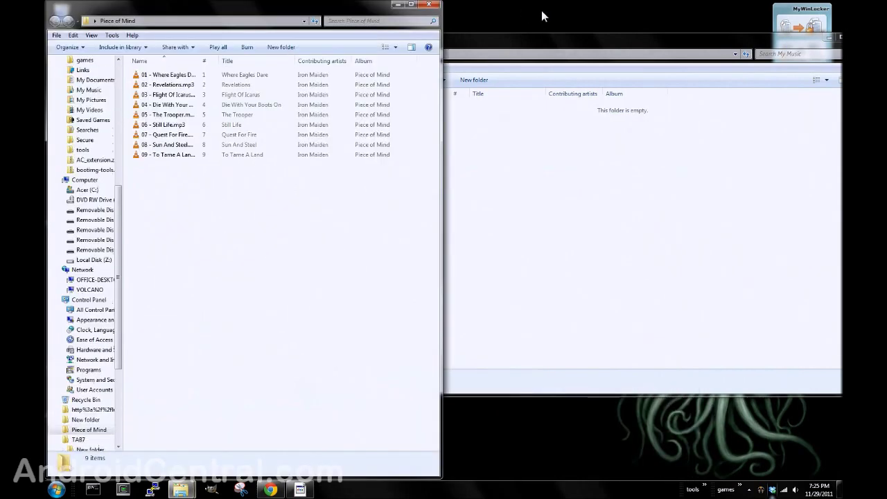
{"action": "left_click_drag", "start_coordinate": [566, 50], "coordinate": [886, 28]}
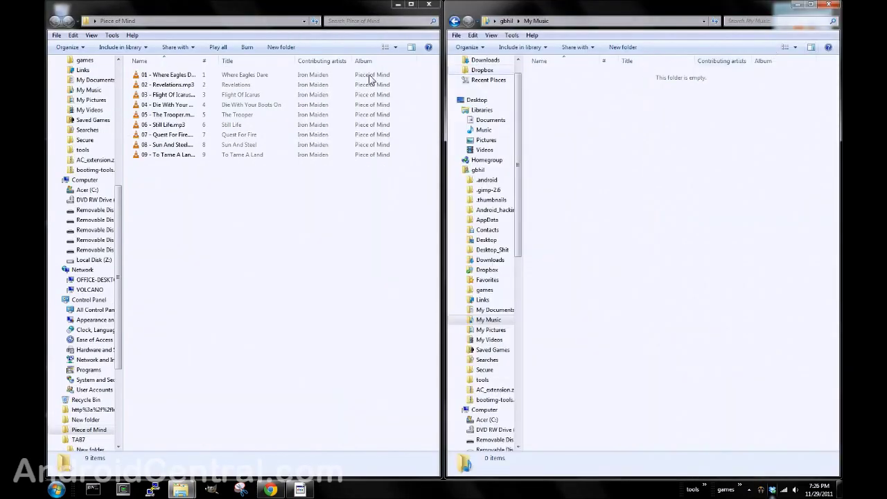
- Move the song file 05 - The Trooper.mp3 from the Piece of Mind folder into My Music
{"action": "left_click", "coordinate": [185, 77]}
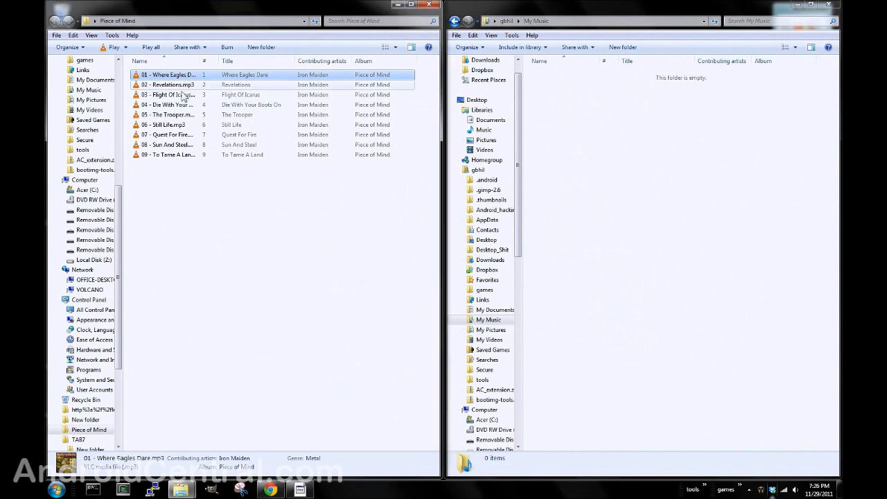
{"action": "left_click_drag", "start_coordinate": [183, 119], "coordinate": [614, 136]}
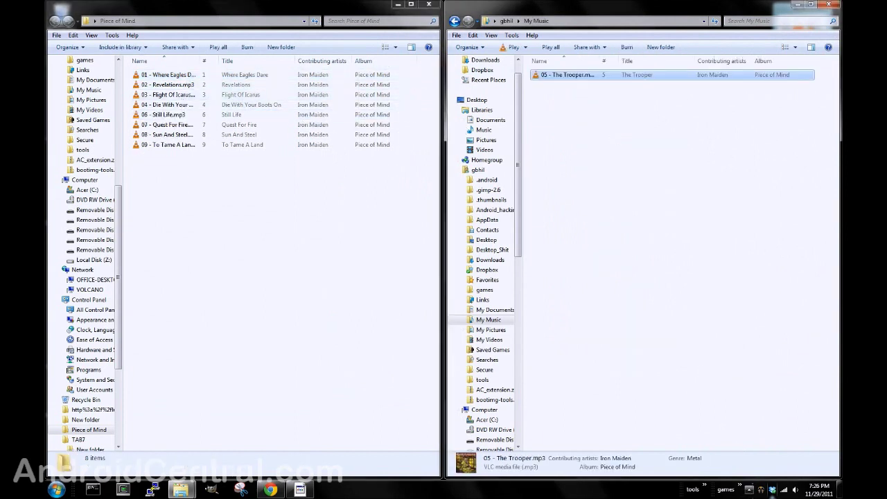
- Open the Music Manager options to check the song upload, and close both folder windows
{"action": "right_click", "coordinate": [761, 490]}
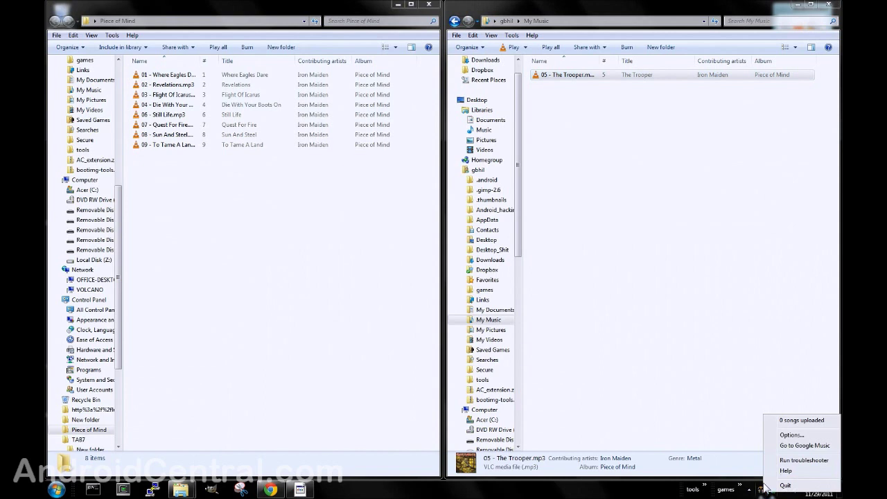
{"action": "left_click", "coordinate": [789, 435]}
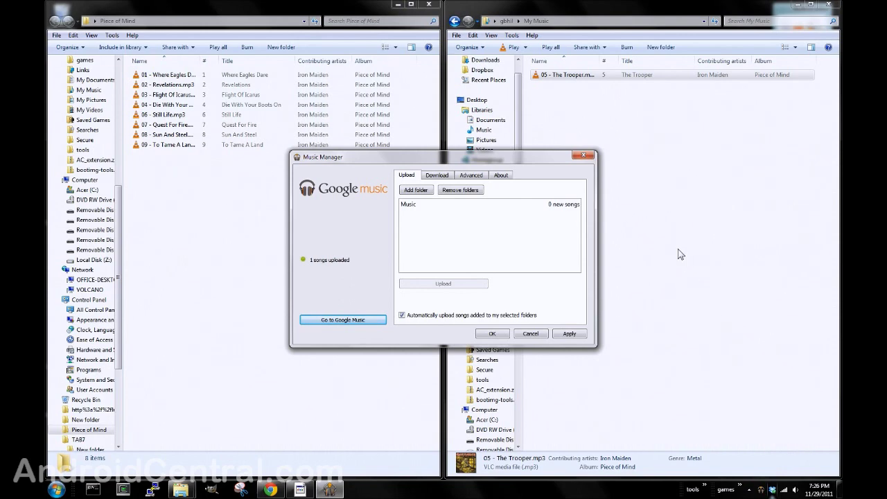
{"action": "left_click", "coordinate": [430, 6]}
{"action": "left_click", "coordinate": [828, 5]}
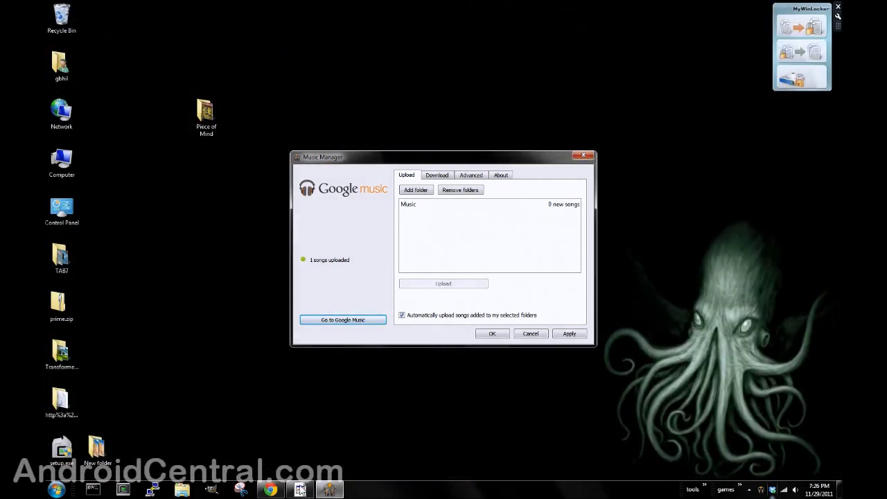
- Switch to Google Music in Chrome, check the Last added playlist for the uploaded song, and return to the library home
{"action": "left_click", "coordinate": [271, 490]}
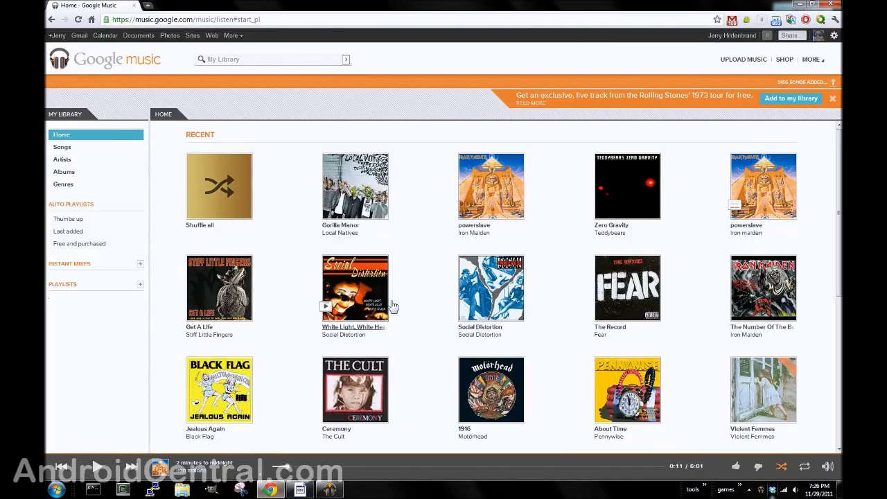
{"action": "left_click", "coordinate": [73, 233]}
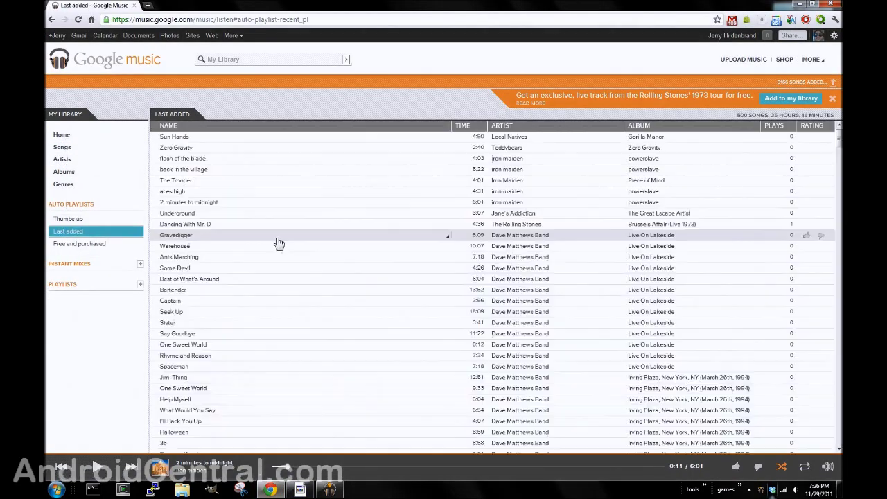
{"action": "left_click", "coordinate": [62, 136]}
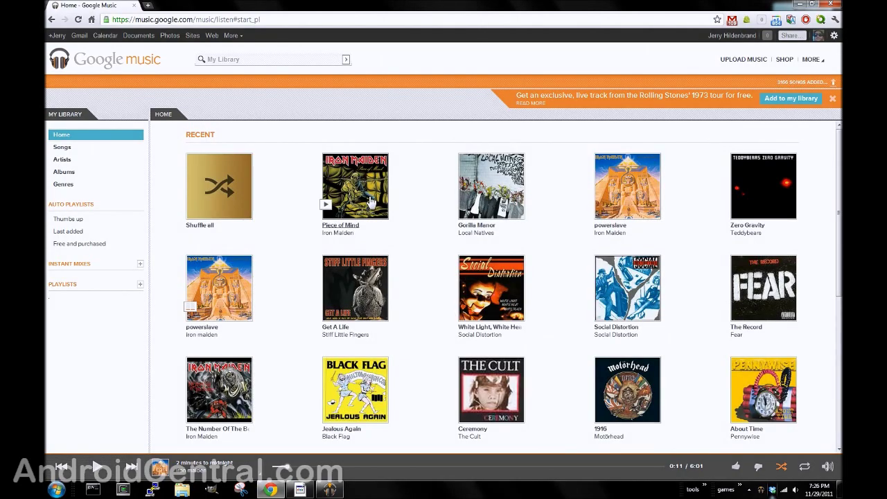
- Open Iron Maiden's Piece of Mind album, play The Trooper for a few seconds and pause it
{"action": "left_click", "coordinate": [366, 211]}
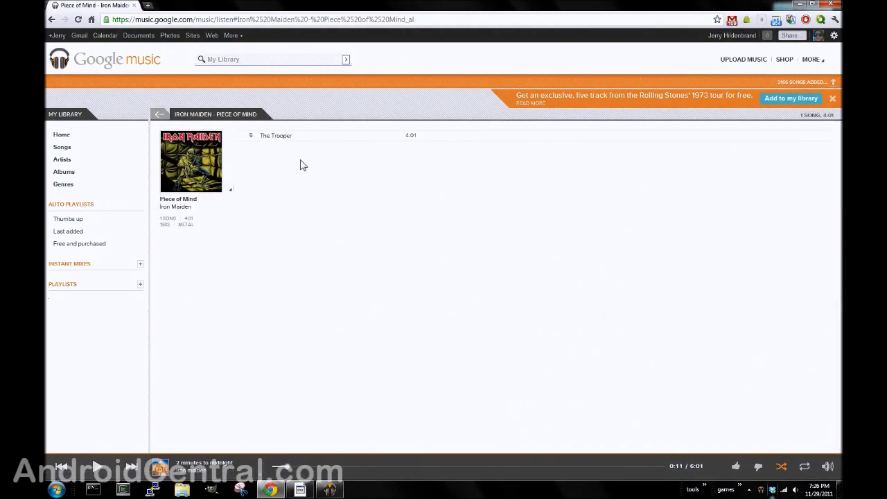
{"action": "double_click", "coordinate": [284, 144]}
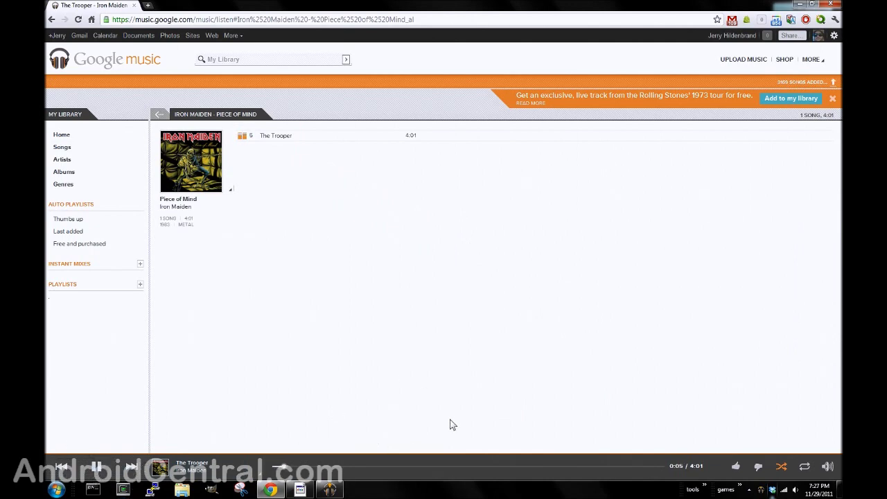
{"action": "left_click", "coordinate": [98, 469]}
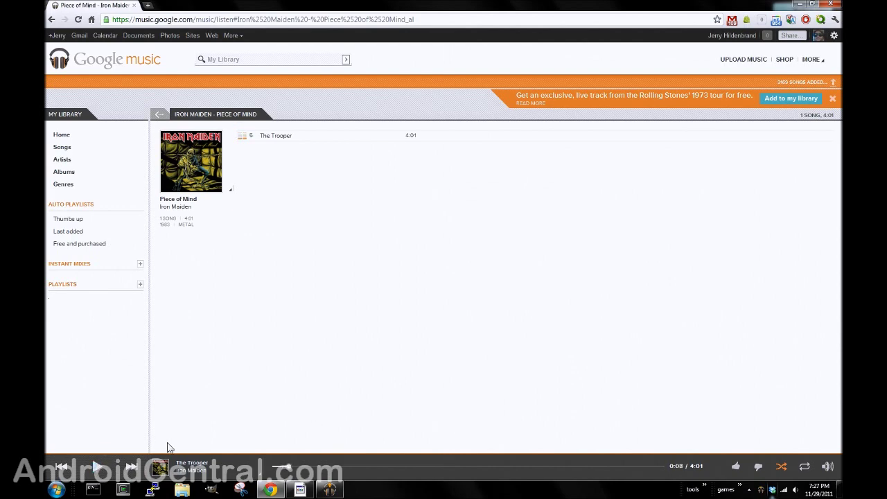
- Open the Android Market's Free Songs page, get the free song Black Night by The Dodos, and close the checkout
{"action": "left_click", "coordinate": [811, 61]}
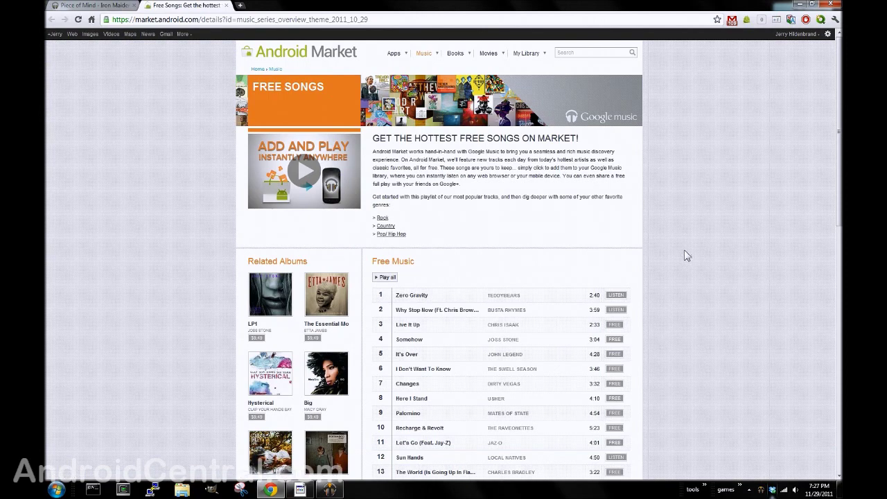
{"action": "scroll", "coordinate": [708, 255], "scroll_direction": "down", "scroll_amount": 4}
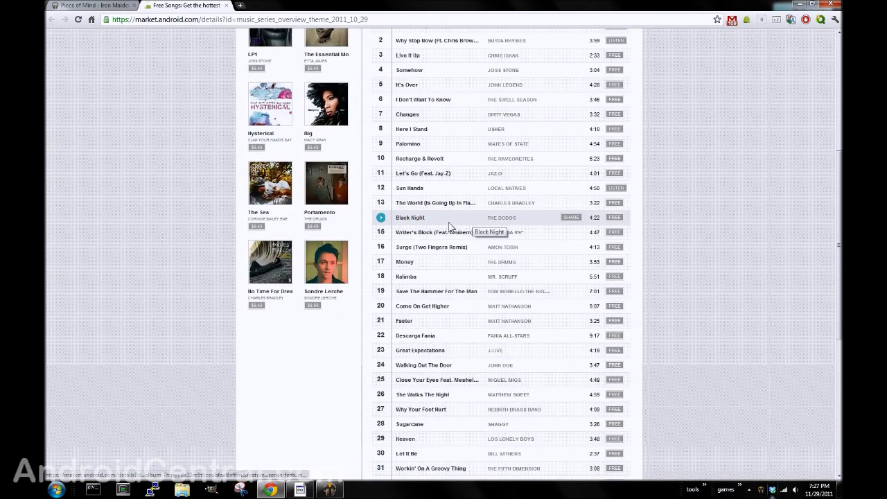
{"action": "left_click", "coordinate": [612, 219]}
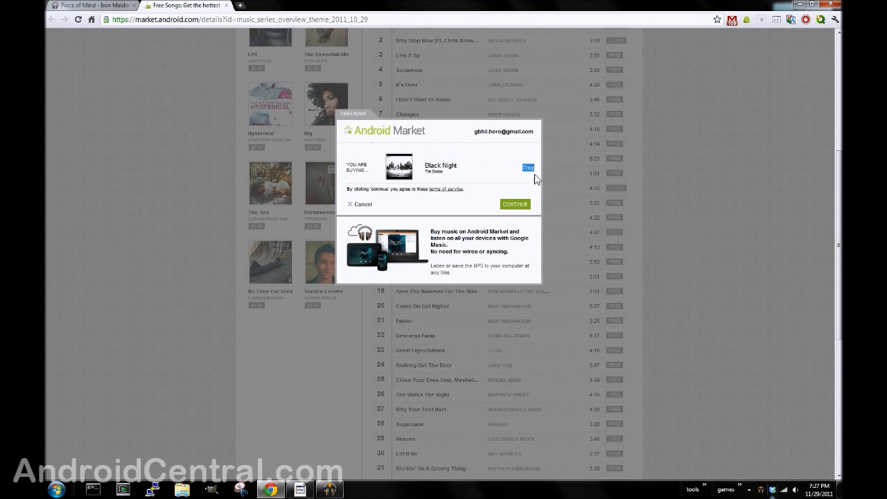
{"action": "left_click", "coordinate": [510, 183]}
{"action": "left_click", "coordinate": [521, 207]}
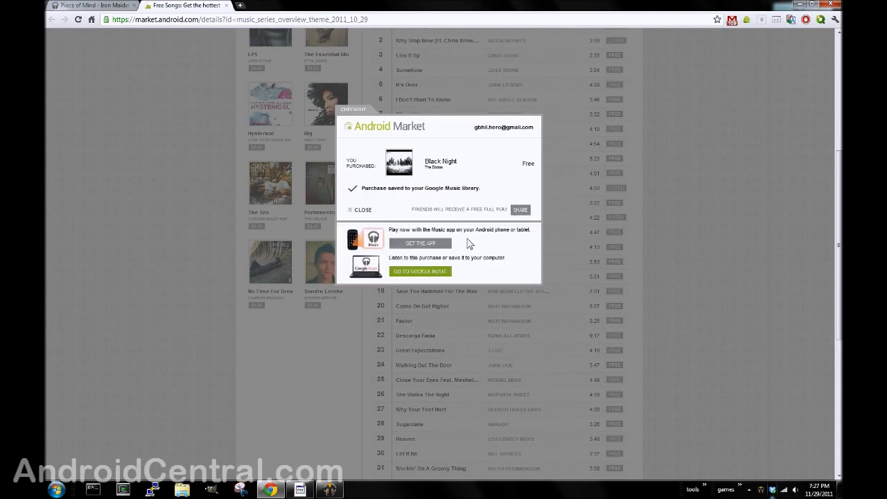
{"action": "left_click", "coordinate": [364, 210]}
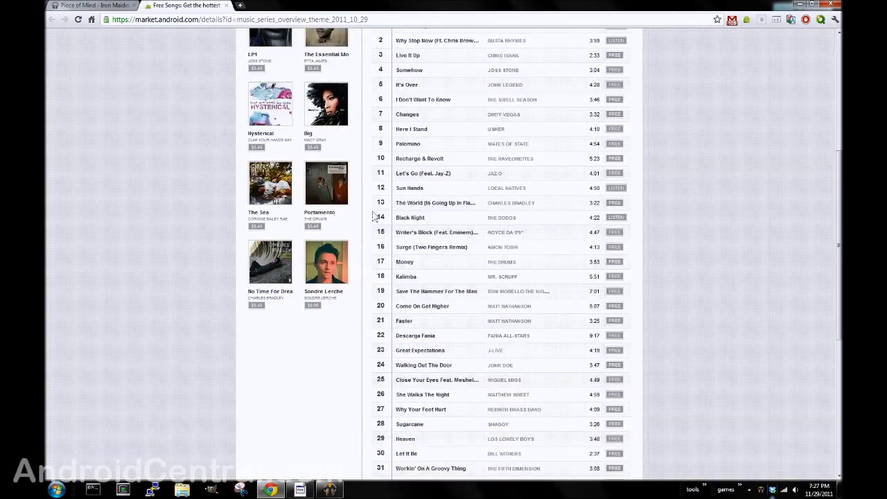
- Return to Google Music, open the Last added playlist, play Black Night by The Dodos for a few seconds and pause it
{"action": "left_click", "coordinate": [97, 5]}
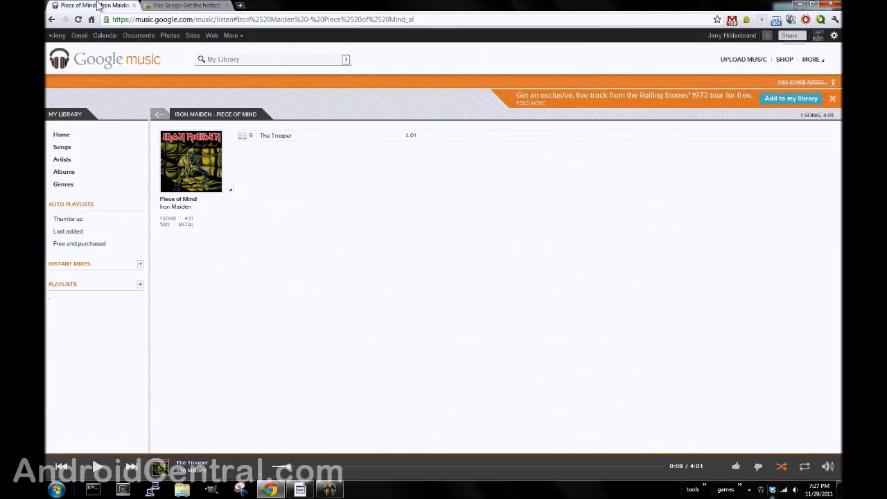
{"action": "left_click", "coordinate": [64, 136]}
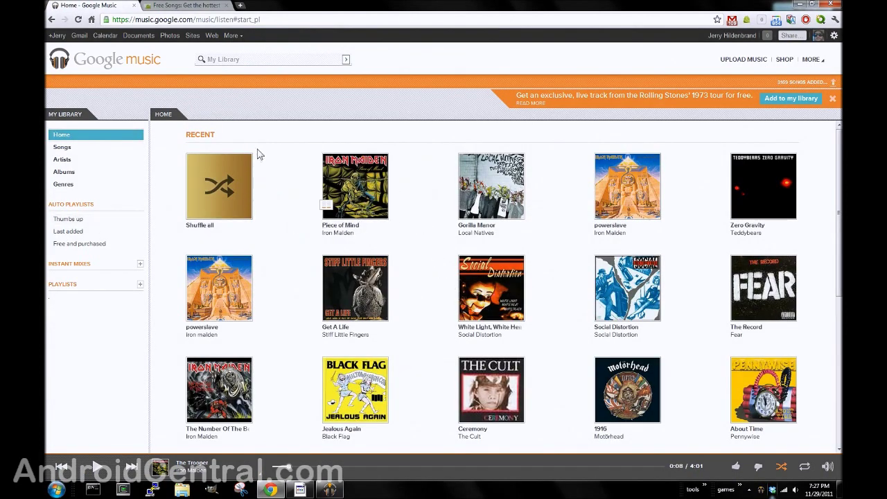
{"action": "left_click", "coordinate": [115, 232]}
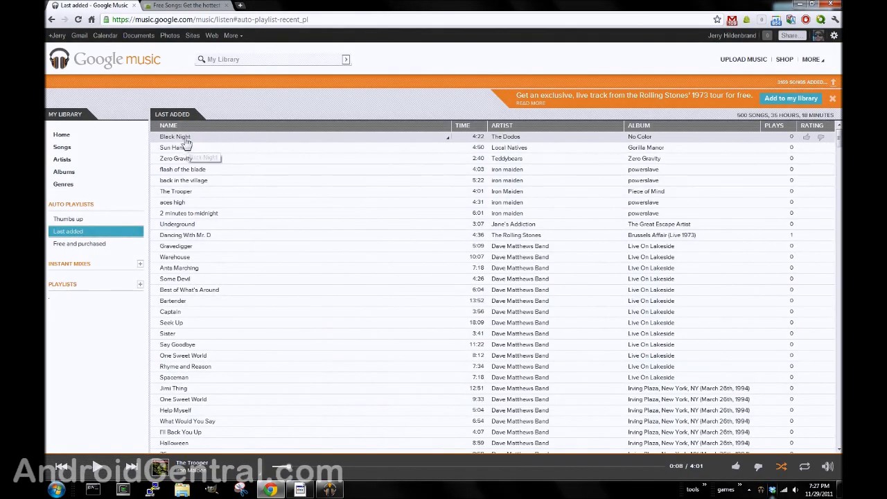
{"action": "double_click", "coordinate": [183, 138]}
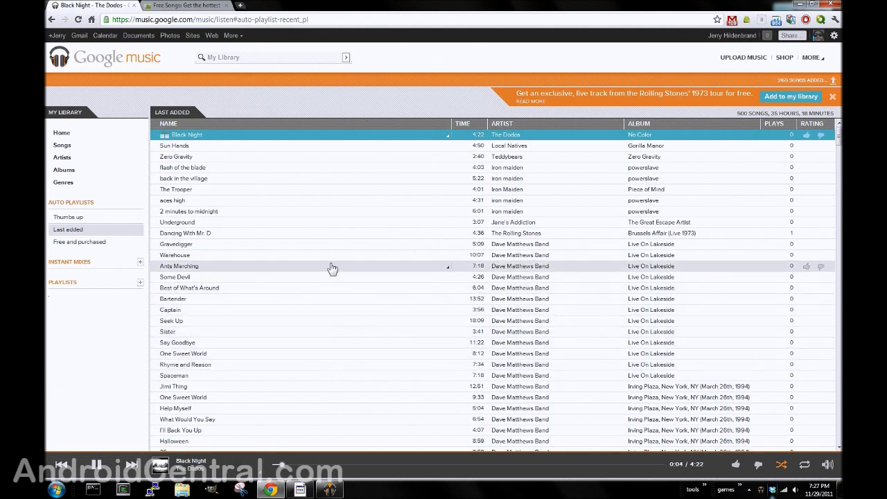
{"action": "left_click", "coordinate": [107, 466]}
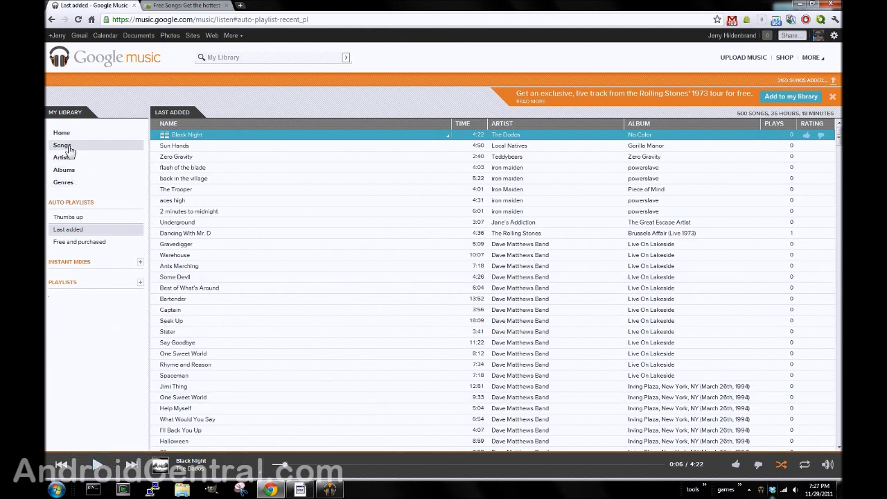
- Browse the library's songs and albums, view The Buzzcocks' Airwaves Dream album, and return to the library home
{"action": "left_click", "coordinate": [67, 147]}
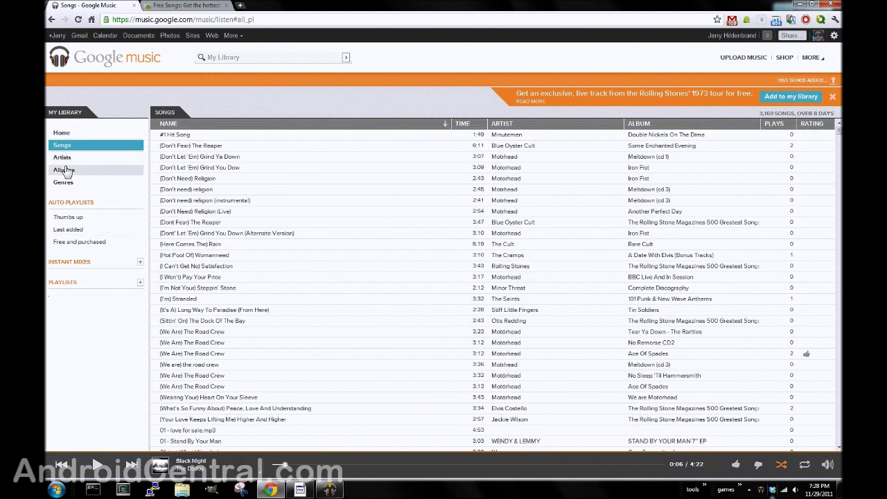
{"action": "left_click", "coordinate": [64, 170]}
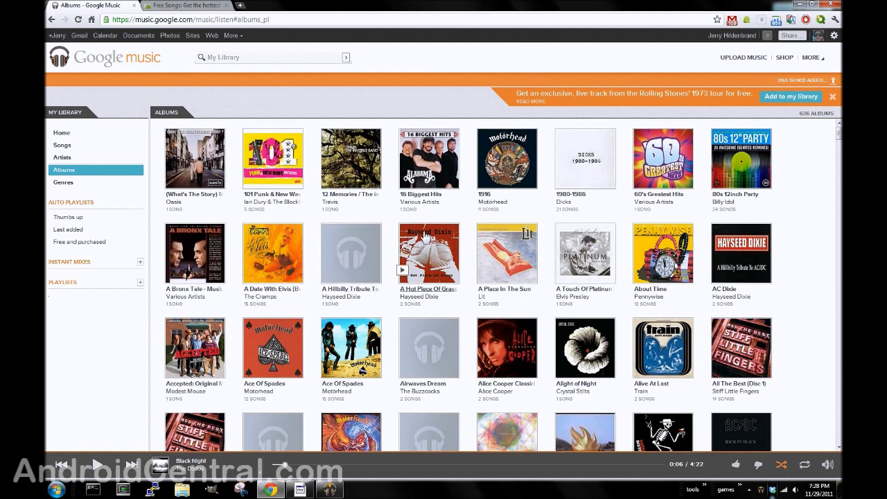
{"action": "scroll", "coordinate": [839, 137], "scroll_direction": "down", "scroll_amount": 1}
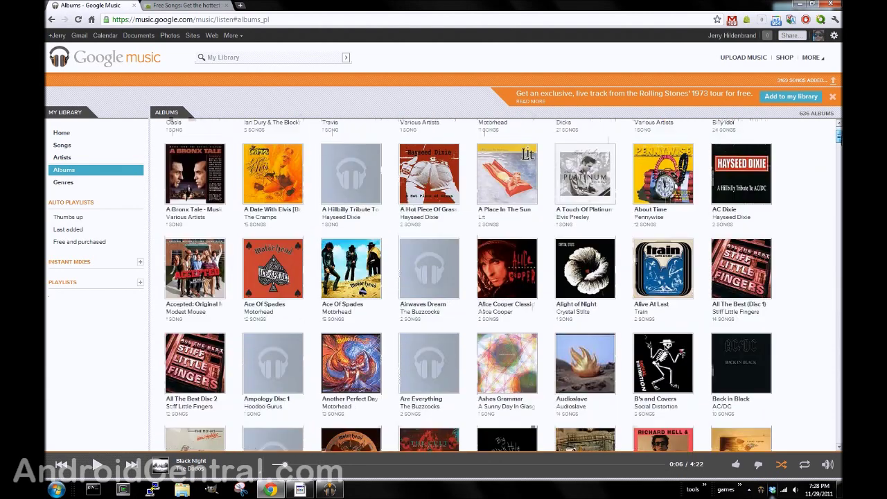
{"action": "scroll", "coordinate": [815, 192], "scroll_direction": "up", "scroll_amount": 1}
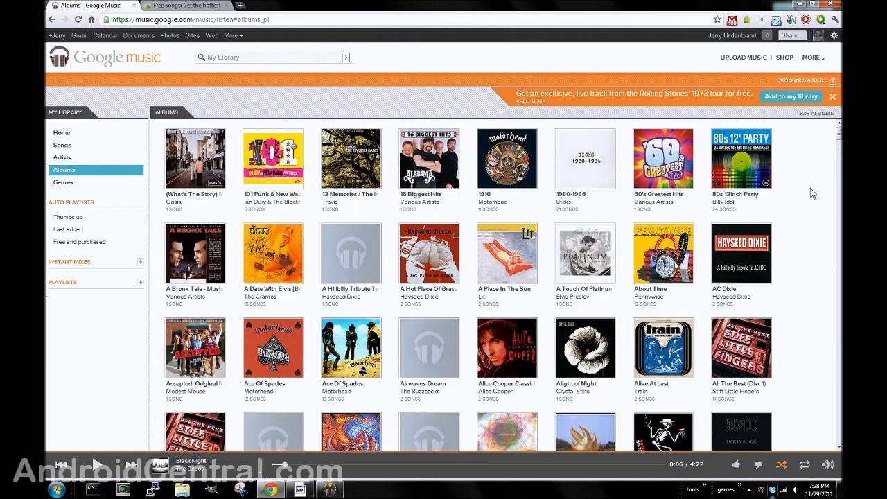
{"action": "mouse_move", "coordinate": [440, 348]}
{"action": "left_click", "coordinate": [432, 340]}
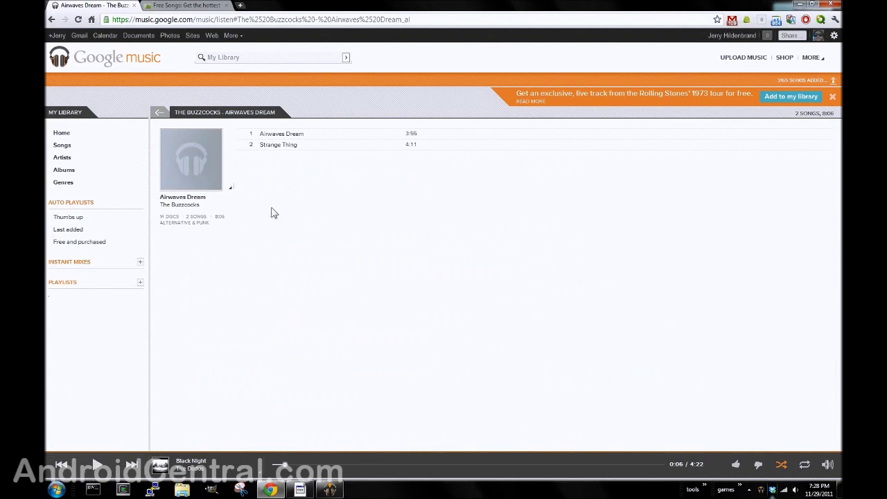
{"action": "left_click", "coordinate": [62, 133]}
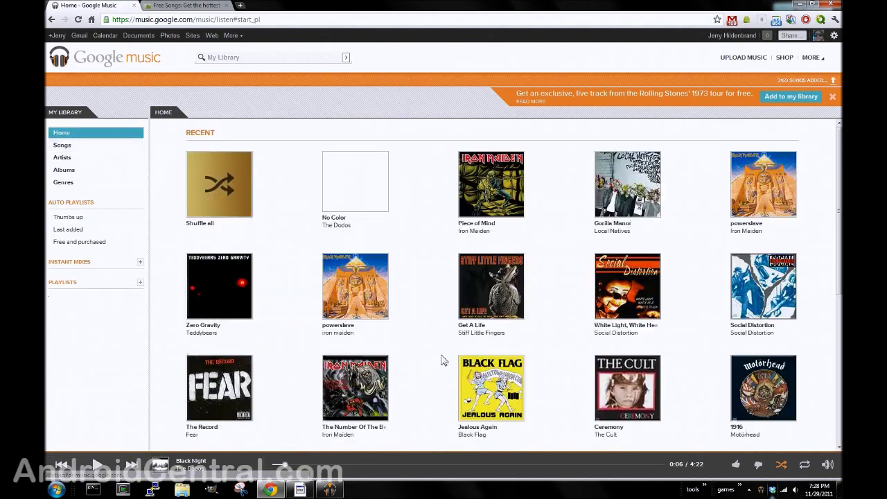
- View the album info and cover upload options for The Buzzcocks' Airwaves Dream, cancel both dialogs, and return to the library home
{"action": "left_click", "coordinate": [64, 170]}
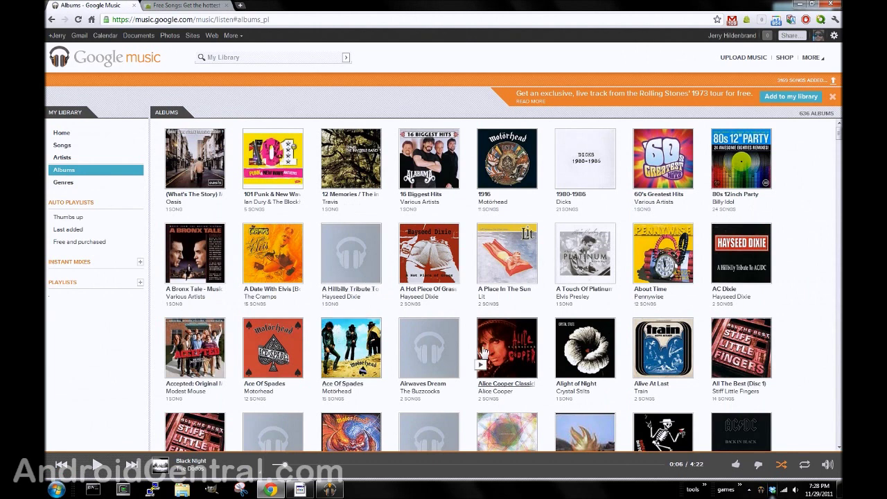
{"action": "left_click", "coordinate": [428, 355]}
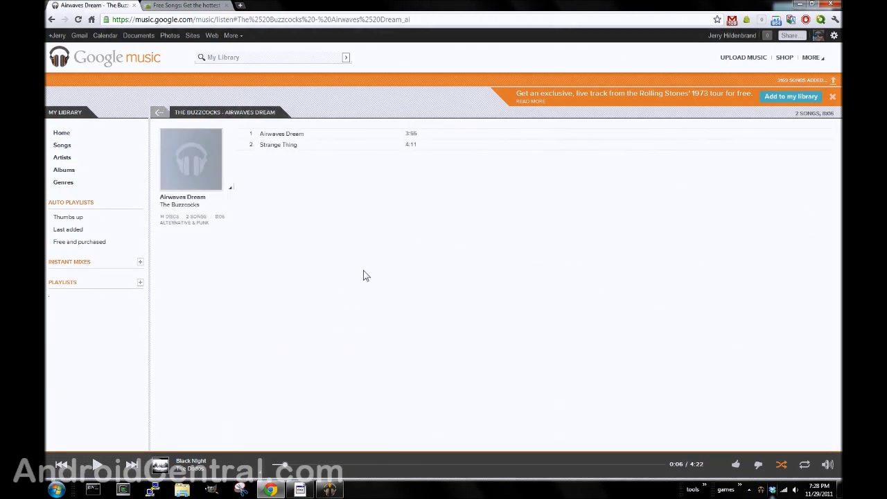
{"action": "left_click", "coordinate": [230, 191]}
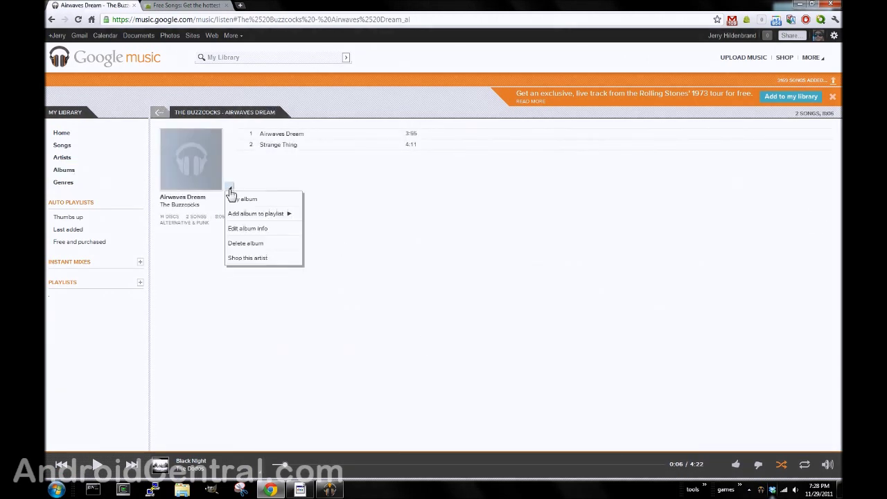
{"action": "left_click", "coordinate": [251, 229]}
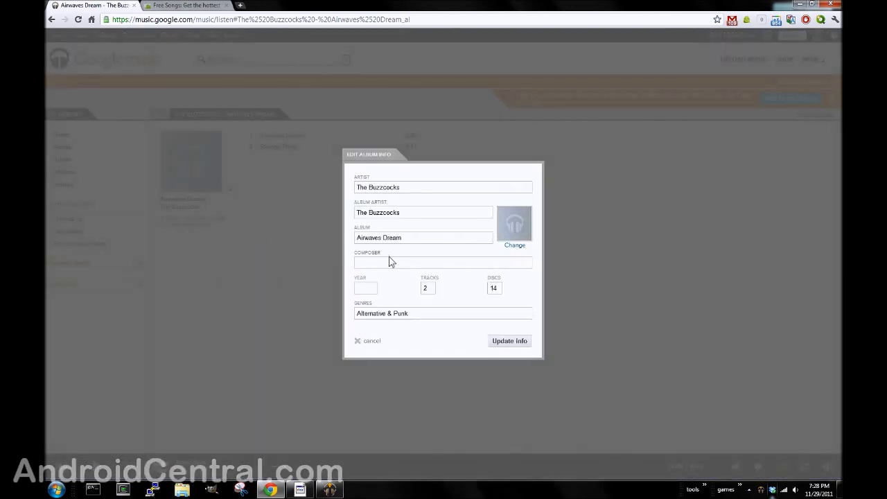
{"action": "left_click", "coordinate": [515, 248]}
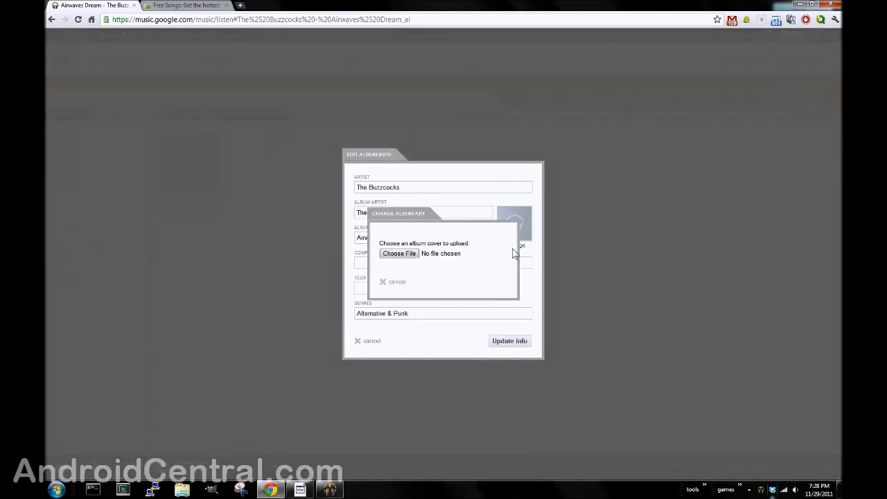
{"action": "left_click", "coordinate": [390, 283]}
{"action": "left_click", "coordinate": [368, 343]}
{"action": "left_click", "coordinate": [78, 137]}
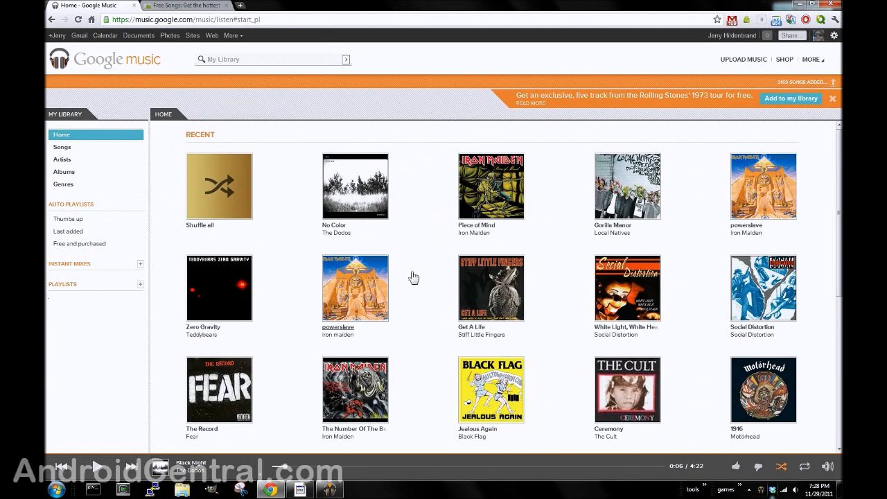